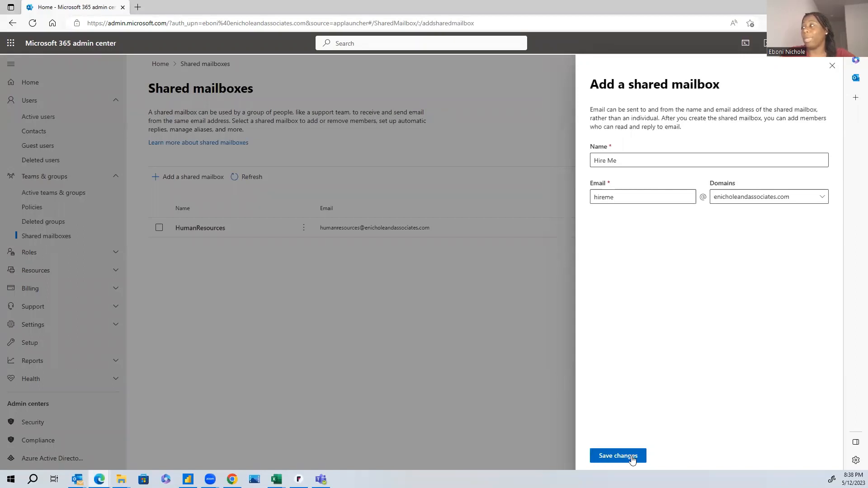
Step: Create the Hire Me shared mailbox with the hireme address and add the first listed user as a member
{"action": "left_click", "coordinate": [632, 460]}
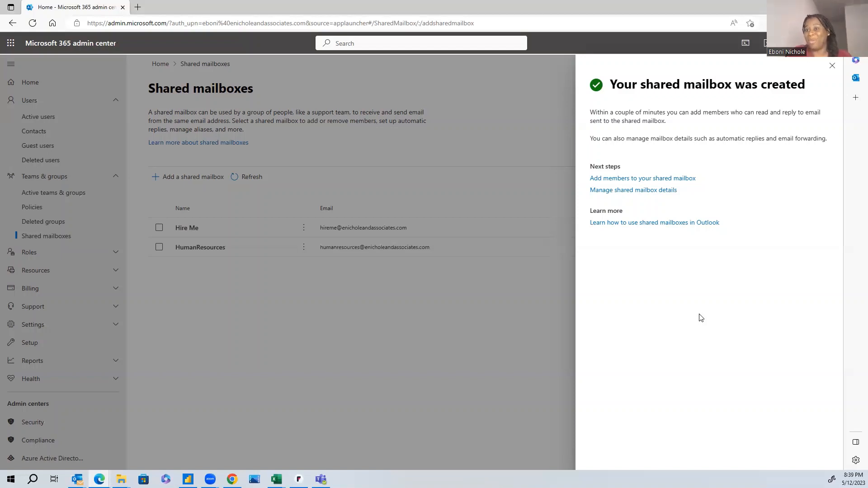
{"action": "left_click", "coordinate": [633, 179]}
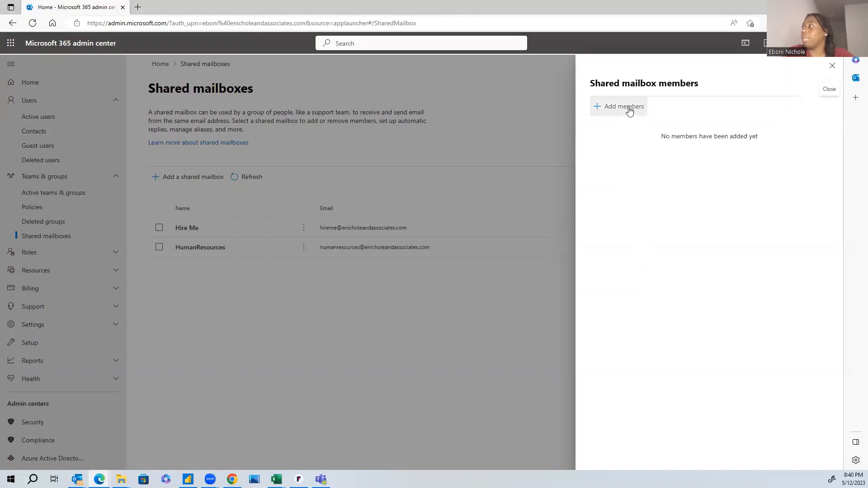
{"action": "left_click", "coordinate": [629, 109]}
{"action": "left_click", "coordinate": [601, 161]}
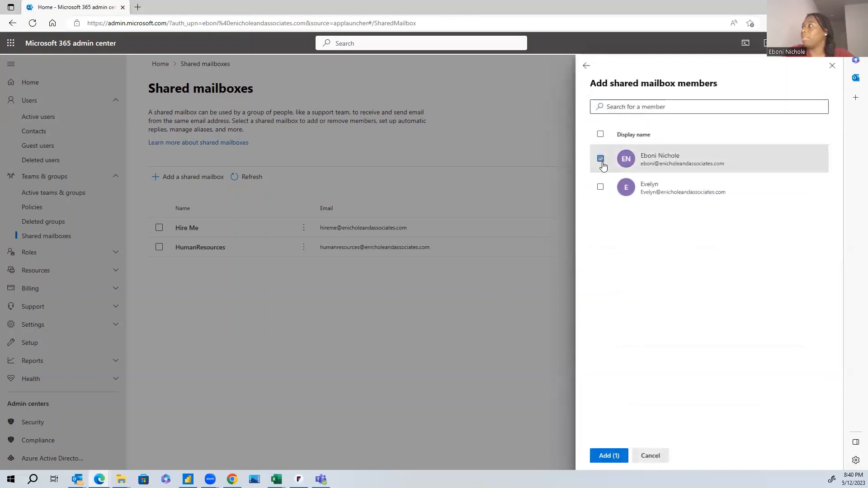
{"action": "left_click", "coordinate": [608, 456]}
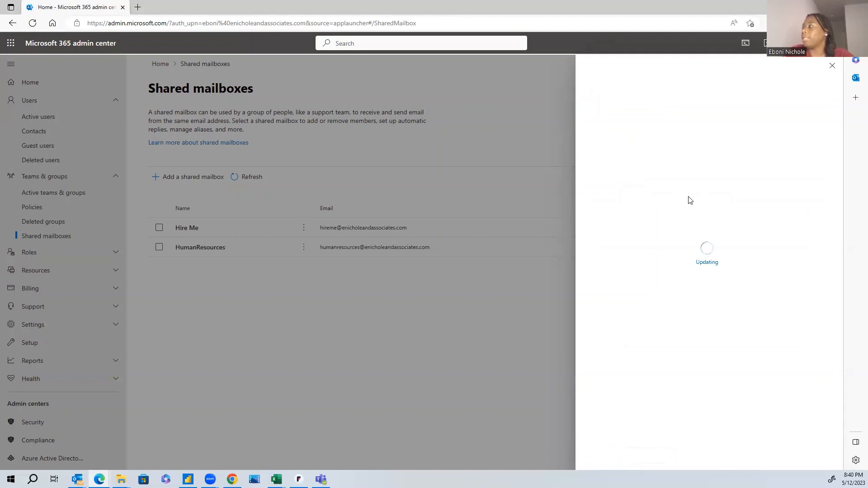
{"action": "left_click", "coordinate": [832, 66]}
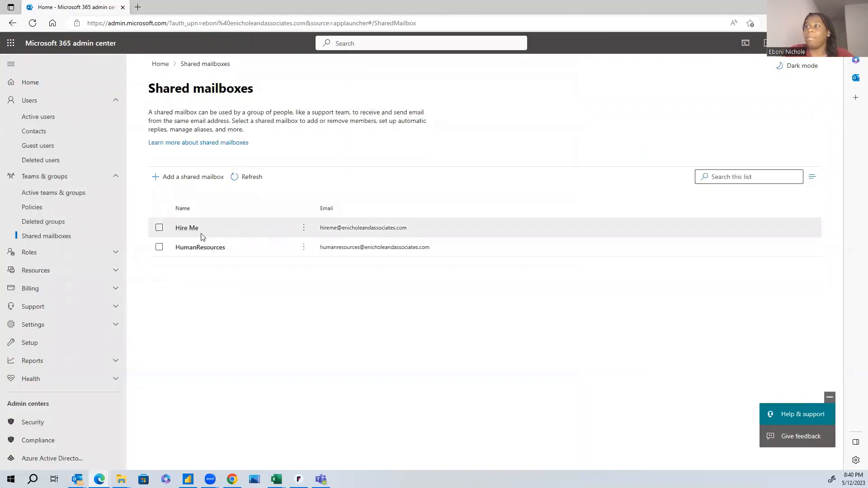
Step: Open the Hire Me mailbox's automatic reply settings and enable replies to senders inside the organization and to all external senders
{"action": "left_click", "coordinate": [187, 230]}
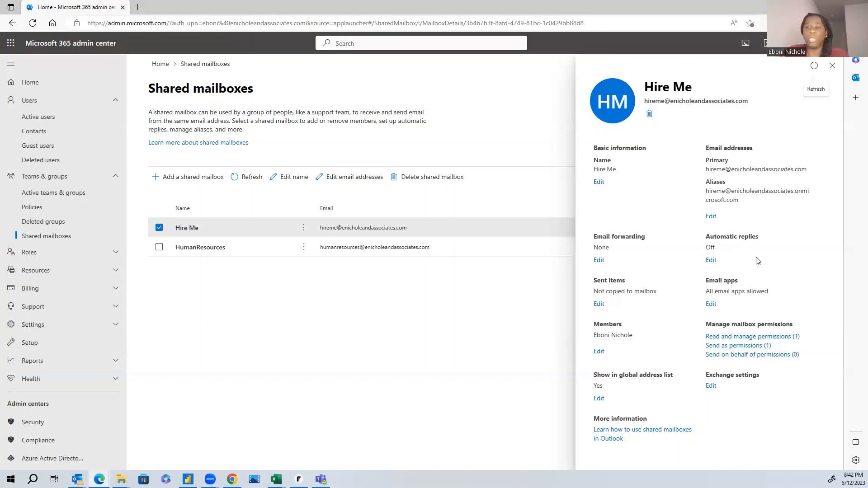
{"action": "left_click", "coordinate": [712, 261]}
{"action": "left_click", "coordinate": [607, 140]}
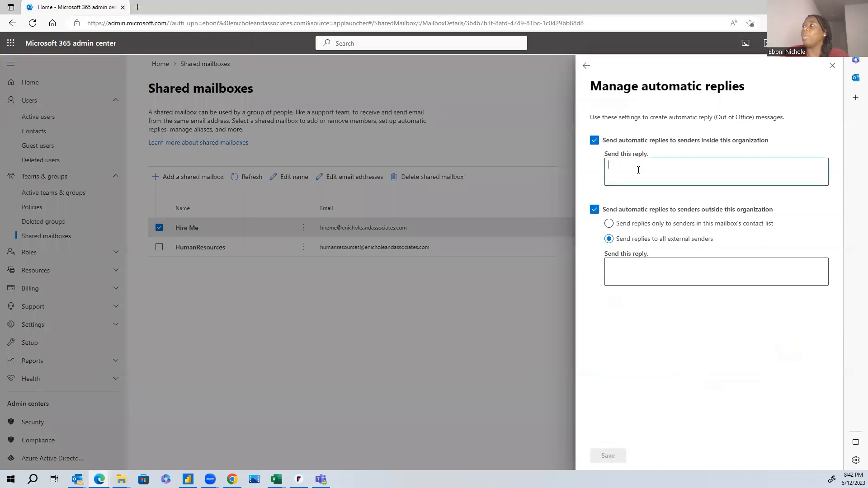
{"action": "type", "text": "Tha"}
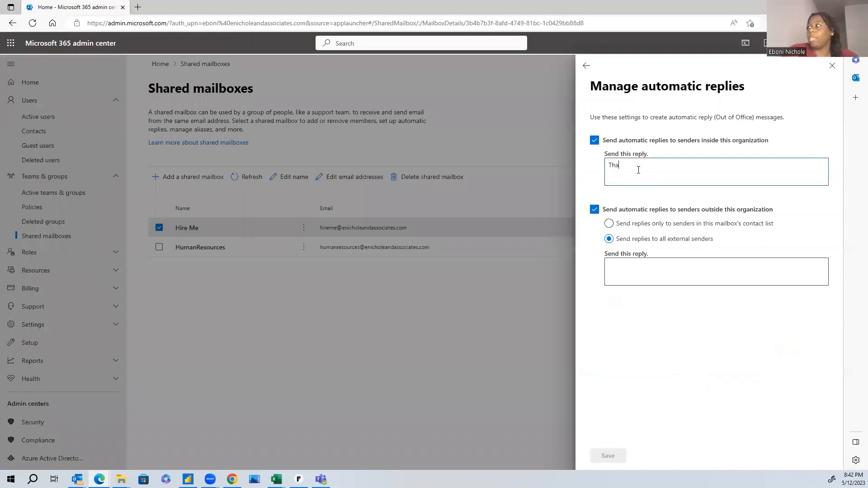
{"action": "type", "text": "nk ou"}
{"action": "key", "text": "BackSpace"}
{"action": "type", "text": "you"}
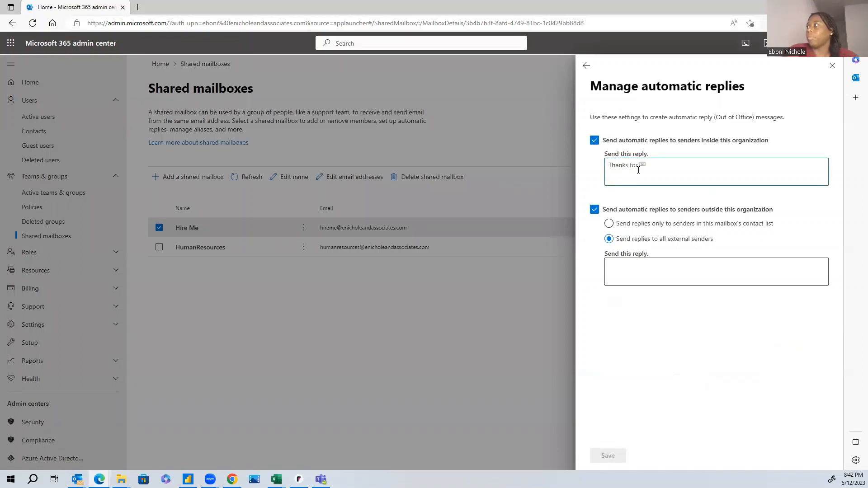
{"action": "key", "text": "BackSpace"}
{"action": "key", "text": "BackSpace"}
{"action": "key", "text": "BackSpace"}
{"action": "key", "text": "BackSpace"}
{"action": "key", "text": "BackSpace"}
{"action": "key", "text": "BackSpace"}
{"action": "key", "text": "BackSpace"}
{"action": "key", "text": "BackSpace"}
{"action": "key", "text": "BackSpace"}
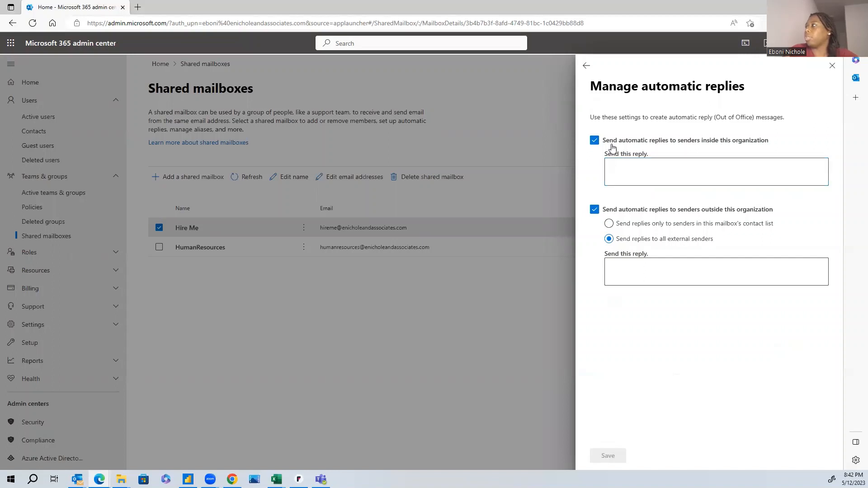
{"action": "left_click", "coordinate": [594, 140]}
{"action": "left_click", "coordinate": [594, 141]}
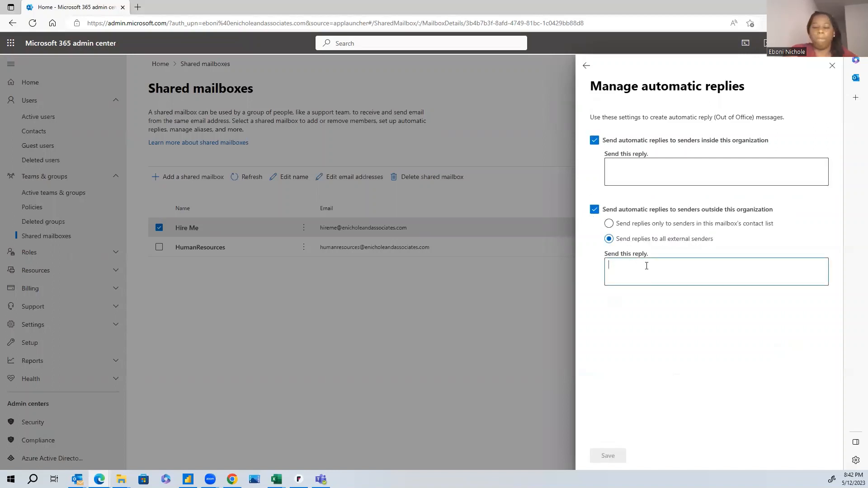
Step: Begin the automatic reply to external senders with "Thank you for your interest in E Nichole and Associates."
{"action": "type", "text": "Thank you"}
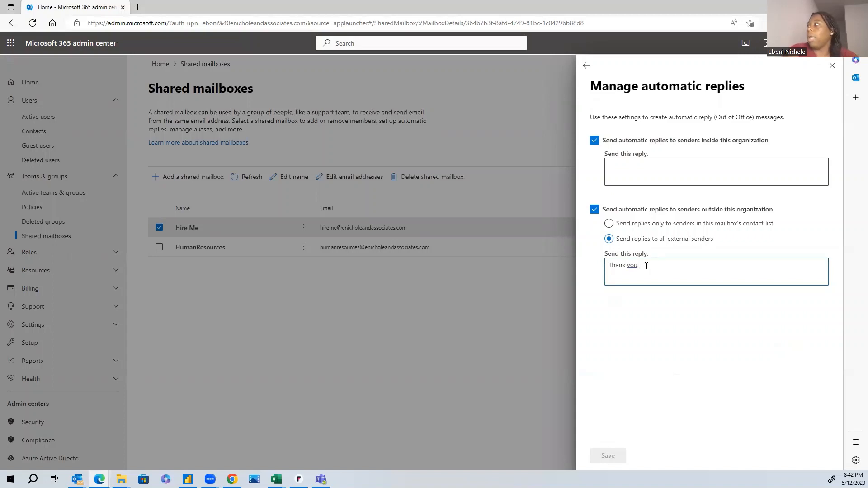
{"action": "type", "text": " for your interest in E Nichole and "}
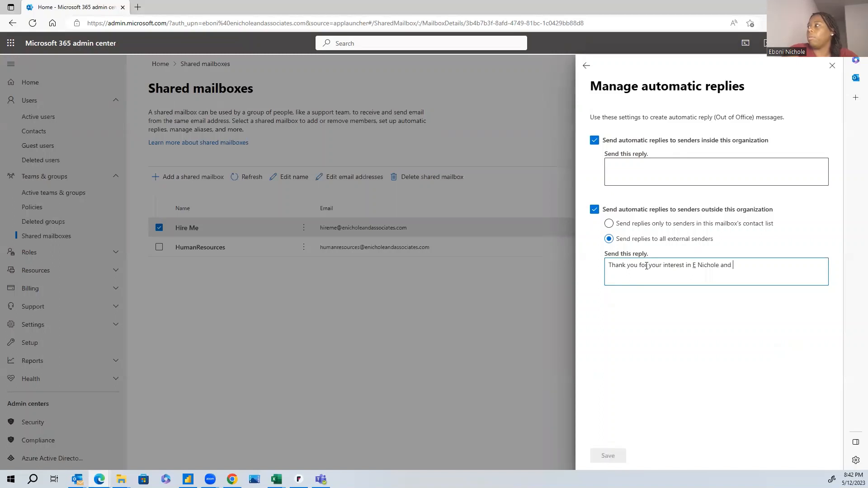
{"action": "type", "text": "Associates. Our team will review your"}
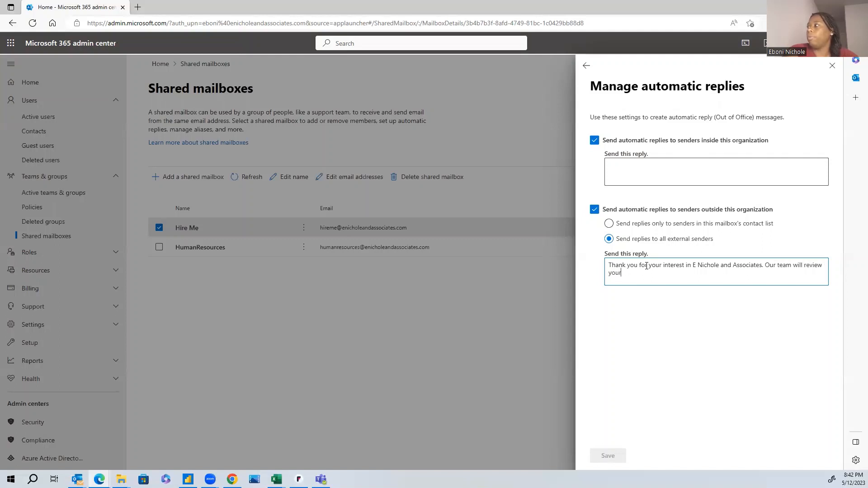
{"action": "type", "text": " resume aned reach out"}
Step: Complete the external reply with "Our team will review your resume and reach out to you if you're a great fit."
{"action": "key", "text": "Tab"}
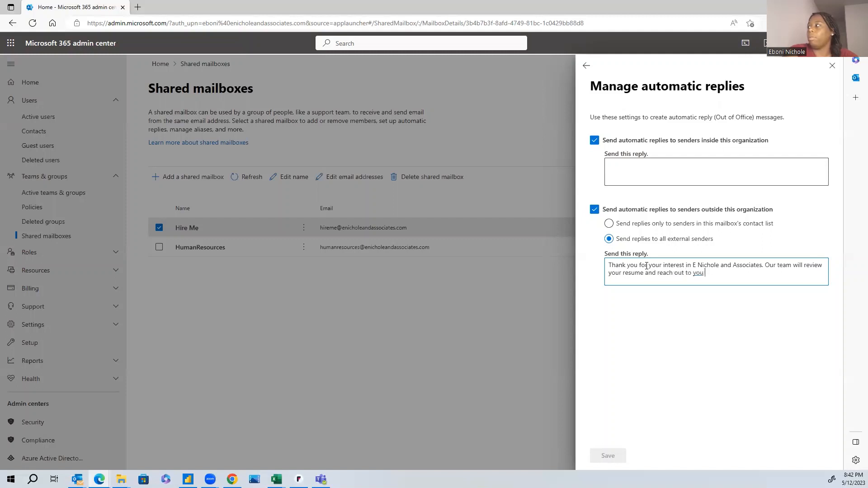
{"action": "type", "text": "if you're a great fit."}
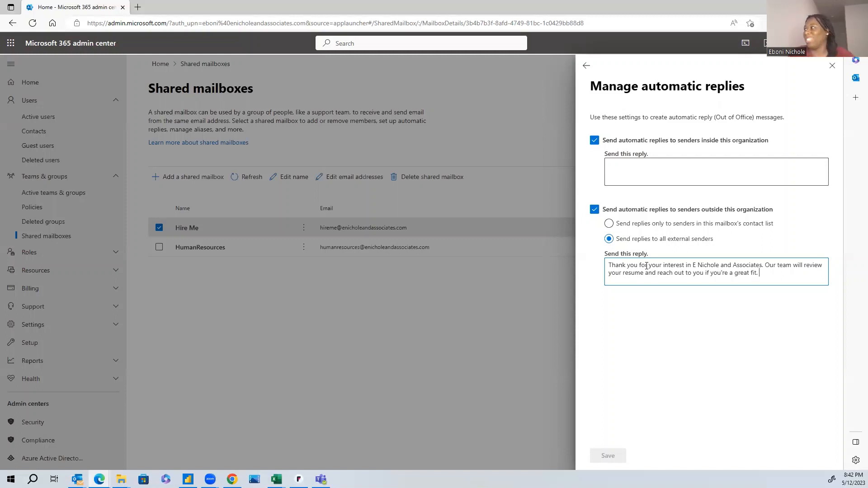
Step: Enter "Nothing" as the reply to senders inside the organization and save the automatic replies
{"action": "left_click", "coordinate": [629, 179]}
{"action": "type", "text": "Nothing"}
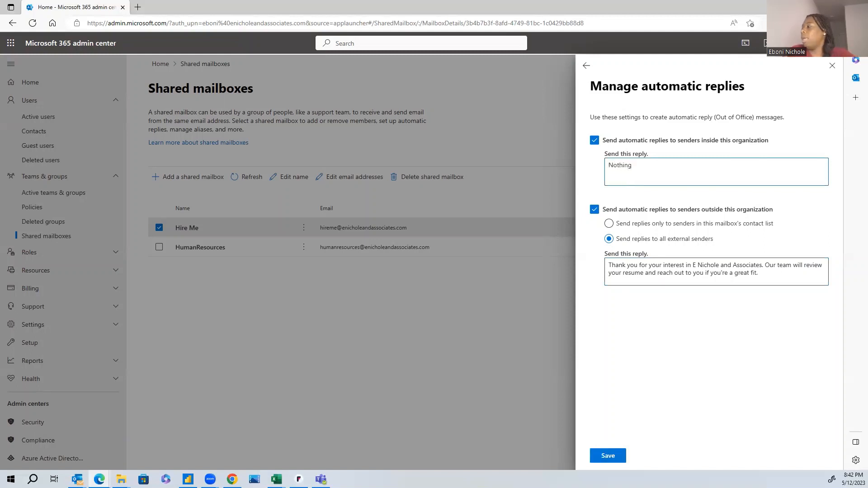
{"action": "left_click", "coordinate": [607, 456]}
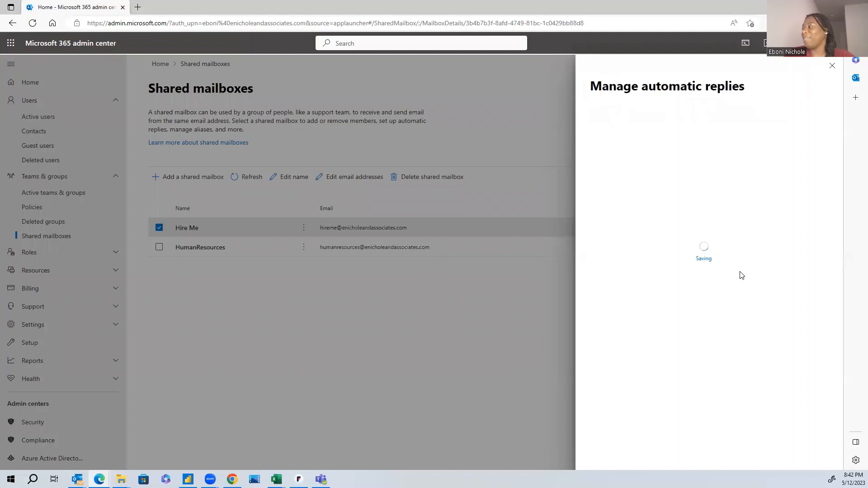